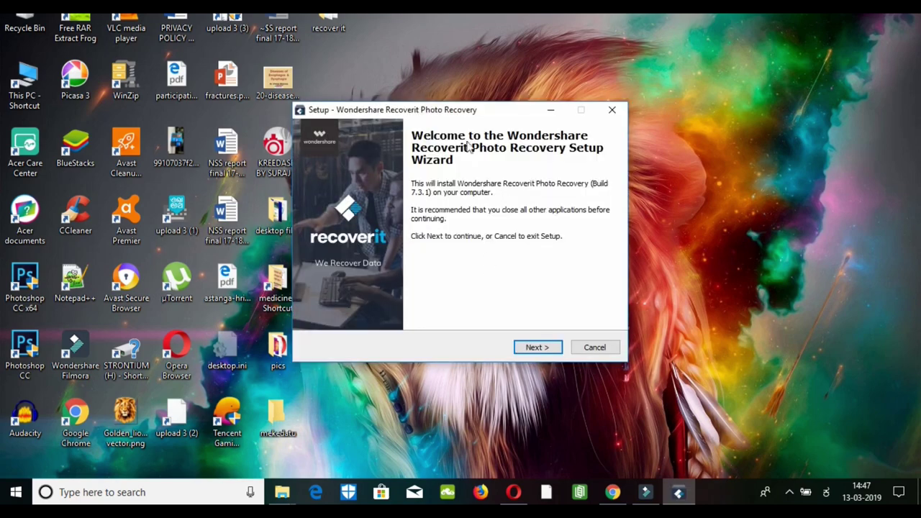
Step: Install Wondershare Recoverit Photo Recovery with the licence accepted and desktop and Quick Launch icons, and view its location selection window
left_click(555, 346)
left_click(370, 306)
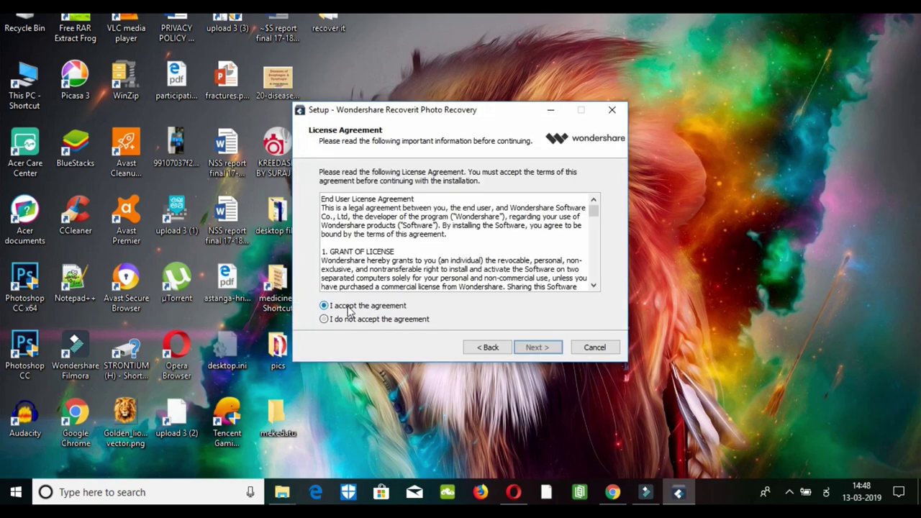
left_click(541, 350)
left_click(547, 348)
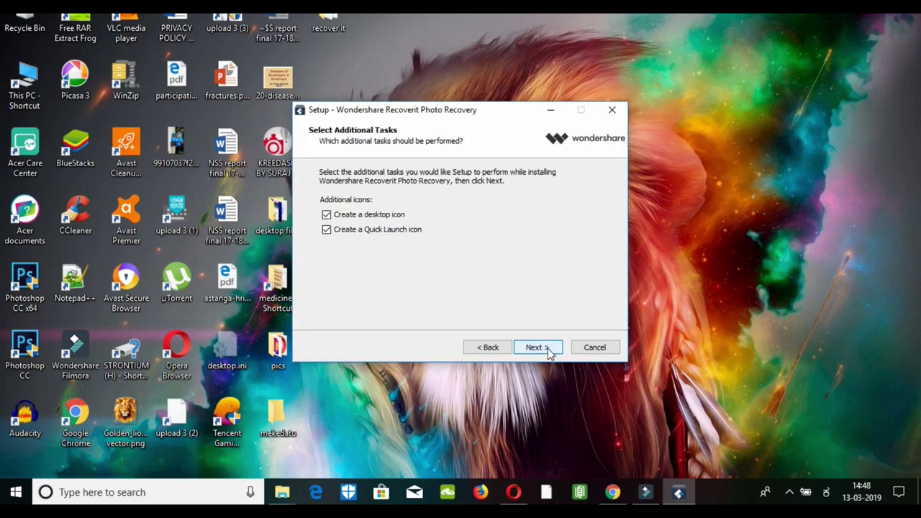
left_click(547, 347)
left_click(538, 346)
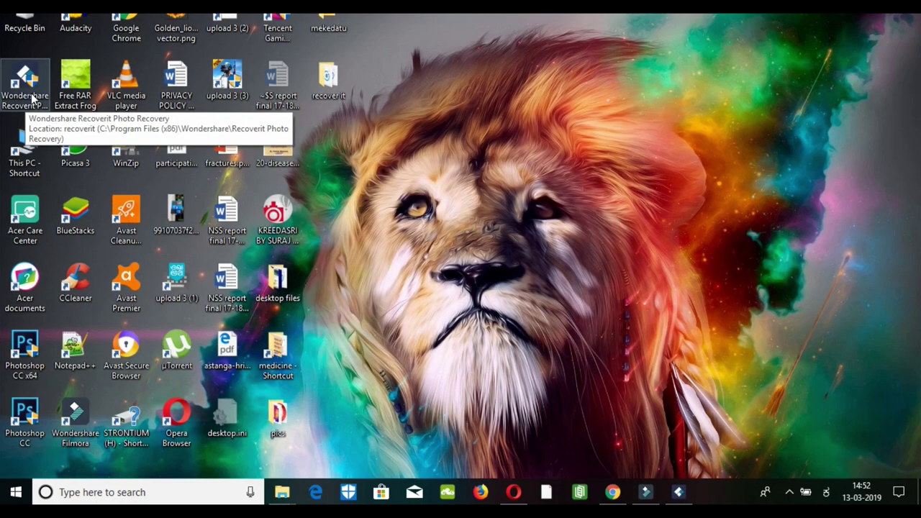
left_click(678, 492)
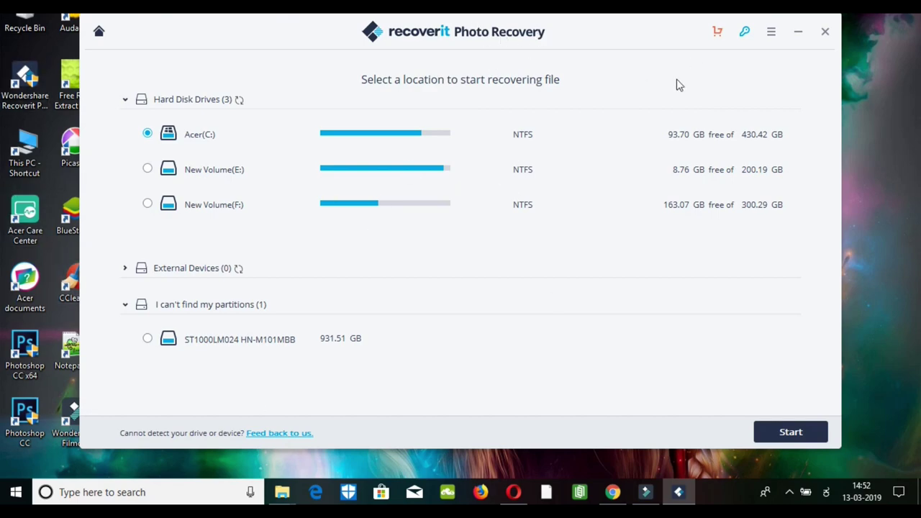
left_click(798, 31)
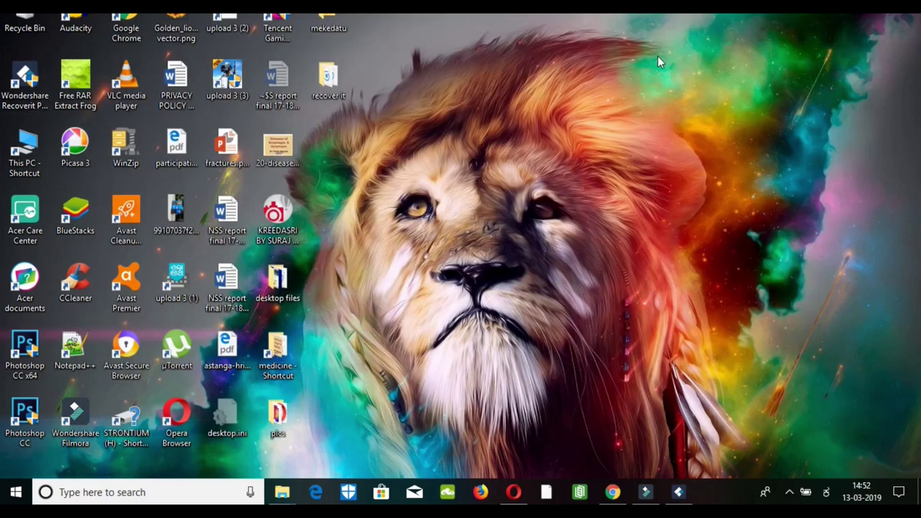
Step: Open the DCIM folder on the NIKON D5300 (H:) memory card in File Explorer
double_click(20, 151)
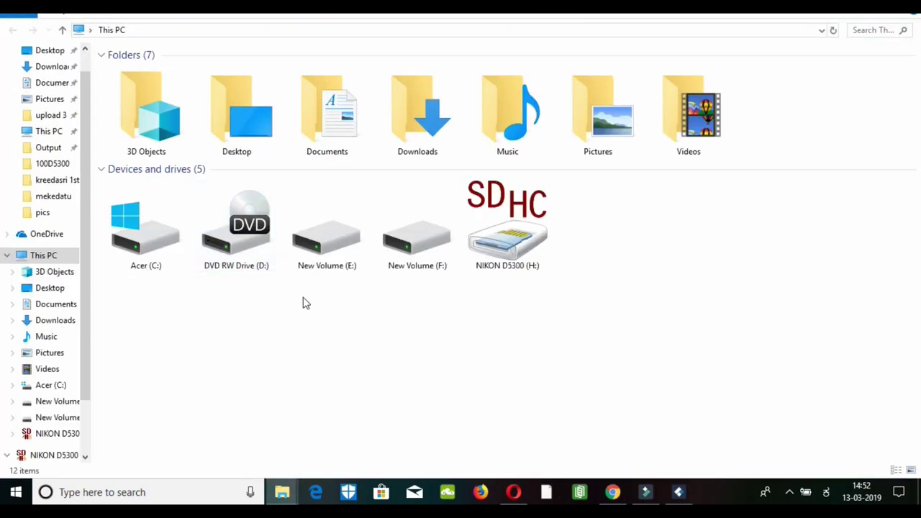
double_click(524, 259)
left_click(146, 121)
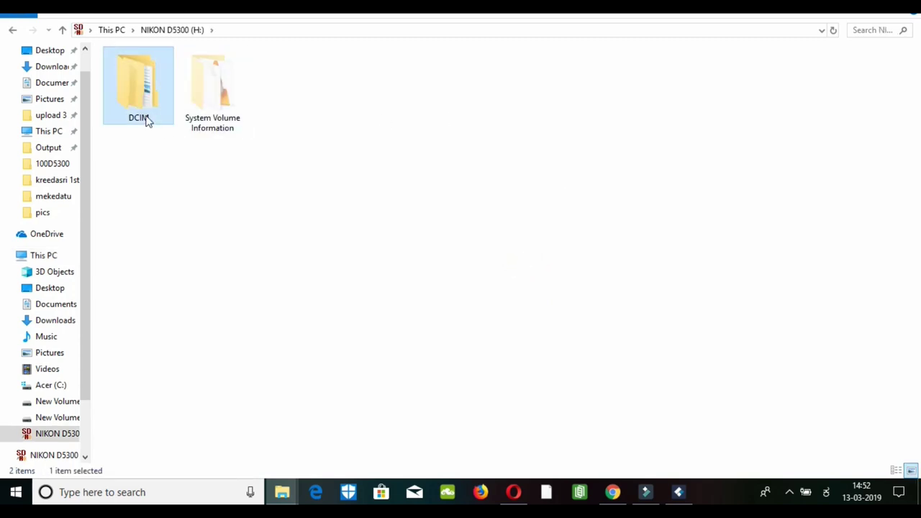
double_click(146, 121)
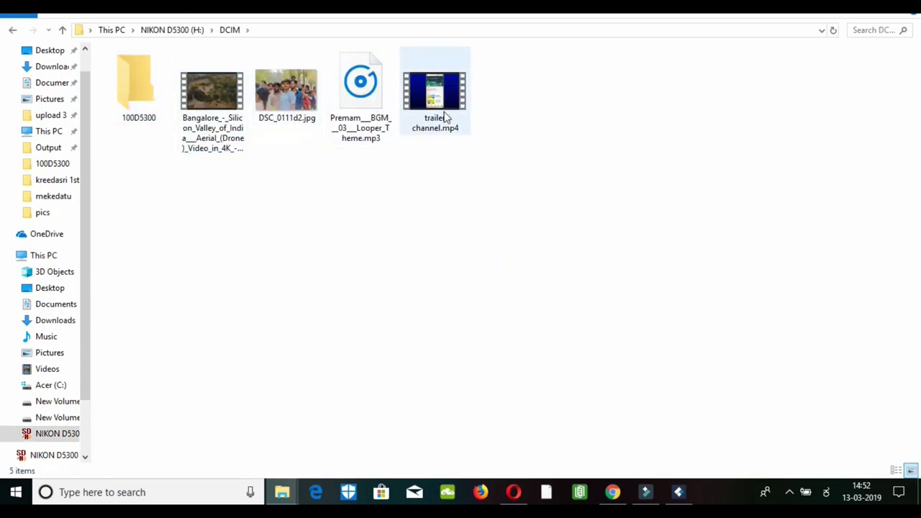
Step: Permanently delete the Bangalore drone video, DSC_0111d2.jpg, the Premam BGM MP3 and trailer channel.mp4 from the DCIM folder
left_click(205, 141)
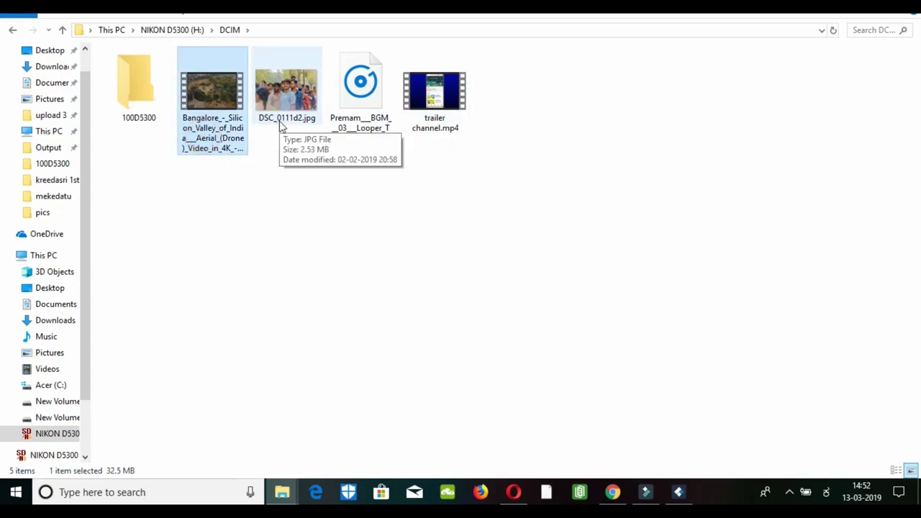
left_click(282, 126)
left_click(344, 137, "ctrl")
left_click(434, 94, "ctrl")
left_click(209, 124, "ctrl")
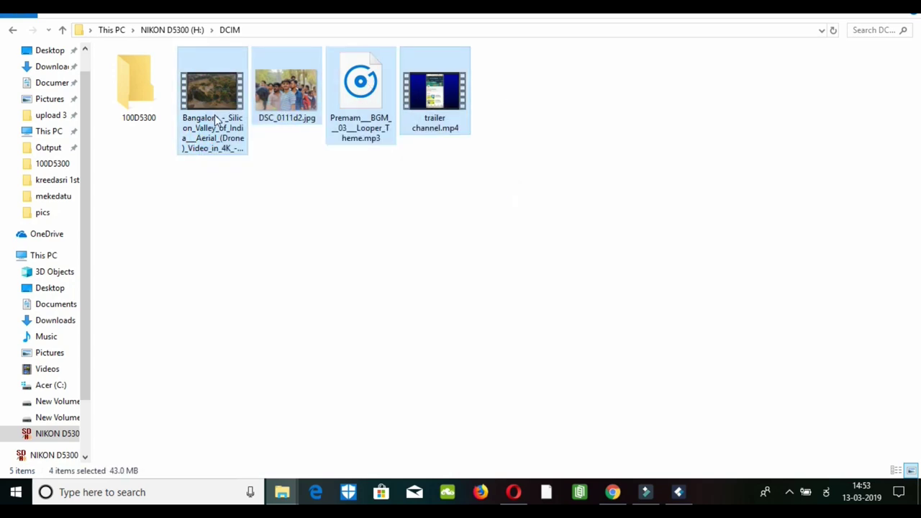
right_click(216, 121)
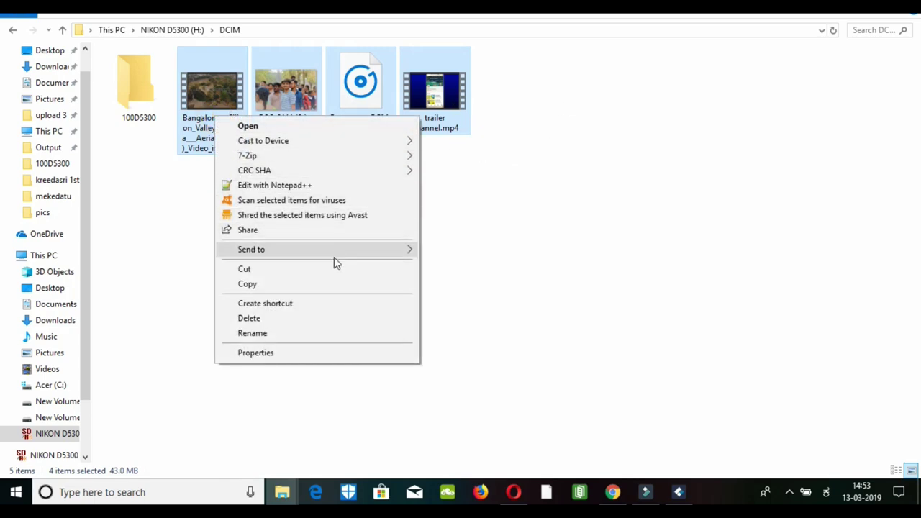
left_click(334, 318)
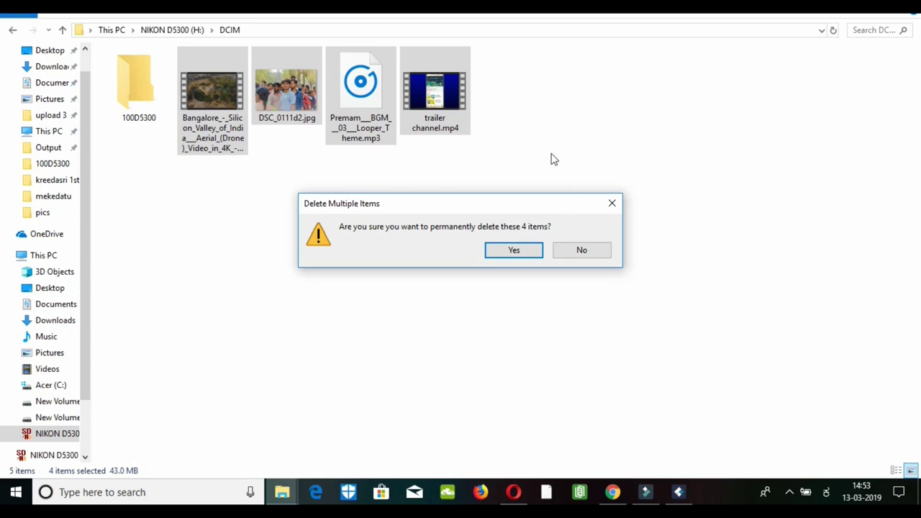
left_click(506, 253)
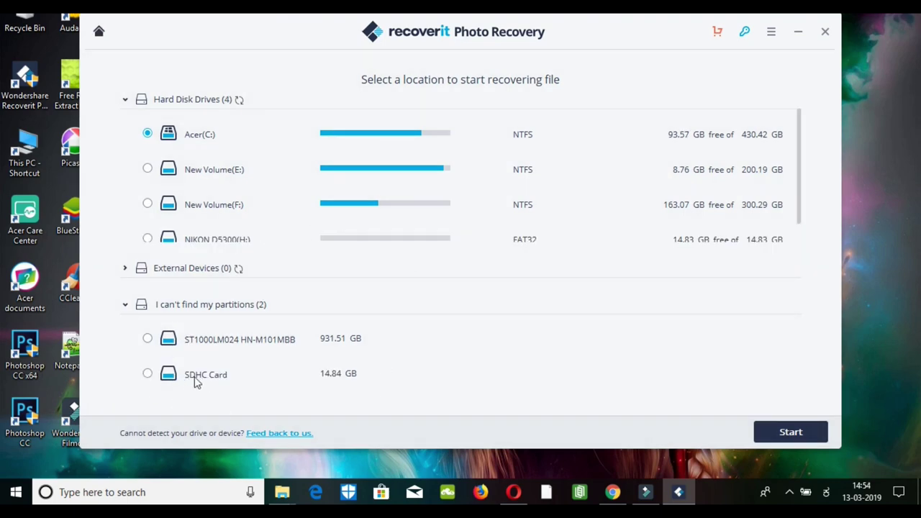
Step: Scan the NIKON D5300(H:) partition of the SDHC Card for lost files in Recoverit Photo Recovery
left_click(197, 381)
left_click(791, 432)
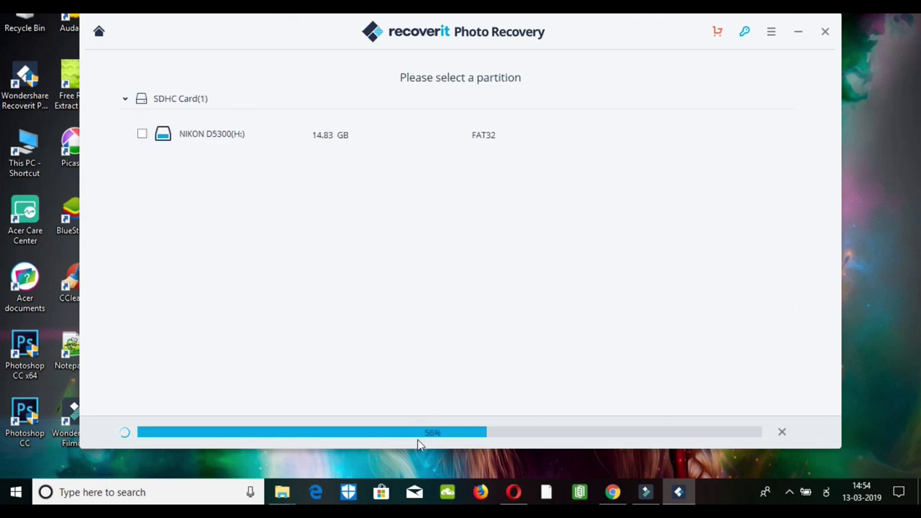
left_click(191, 136)
left_click(790, 432)
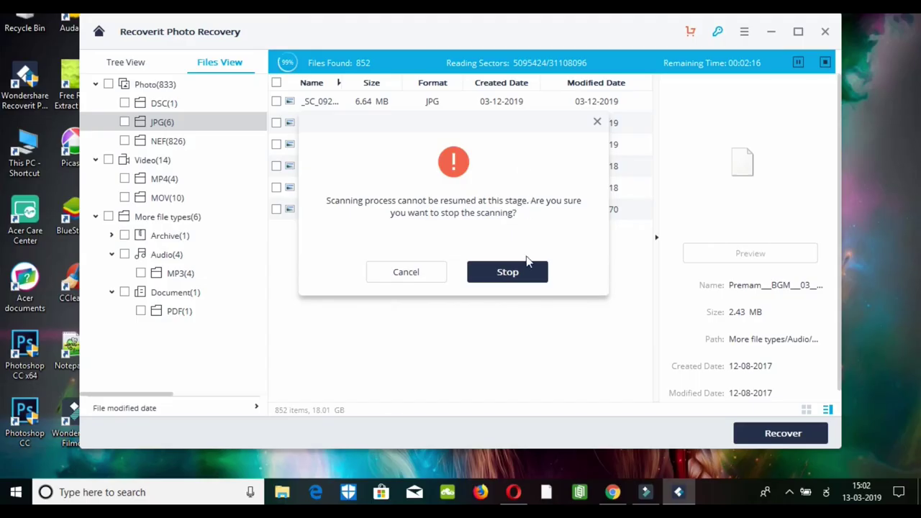
Step: Stop the running scan and look through the DSC results, comparing the tree view with the files view
left_click(520, 269)
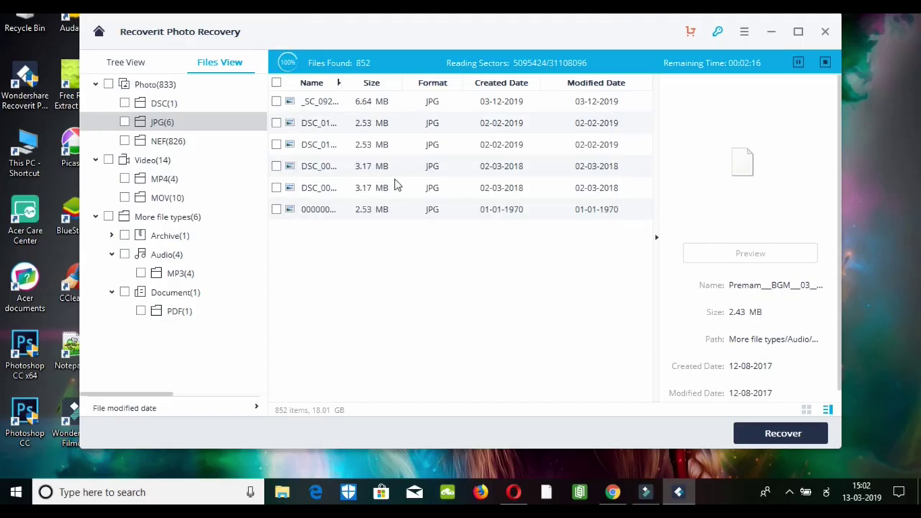
left_click(160, 103)
left_click(143, 65)
left_click(223, 66)
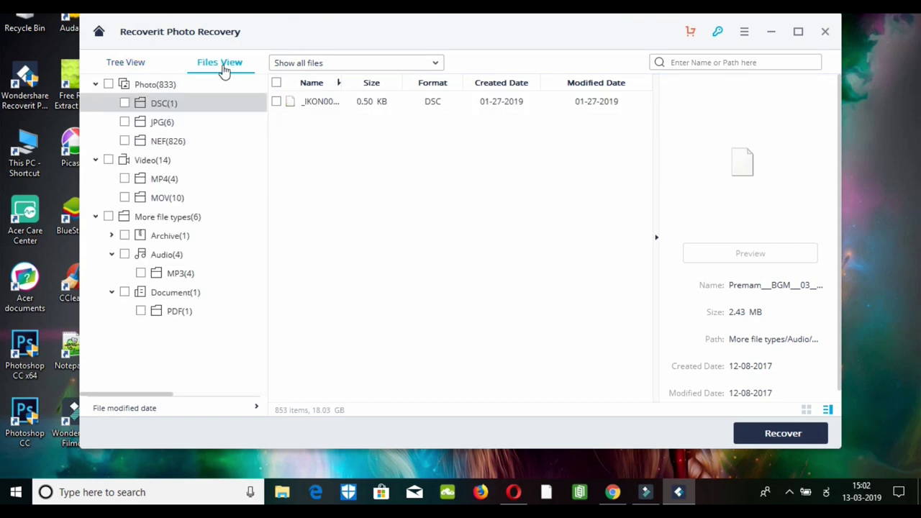
Step: Preview DSC_0111d2.jpg among the found JPG photos and mark it for recovery
left_click(163, 124)
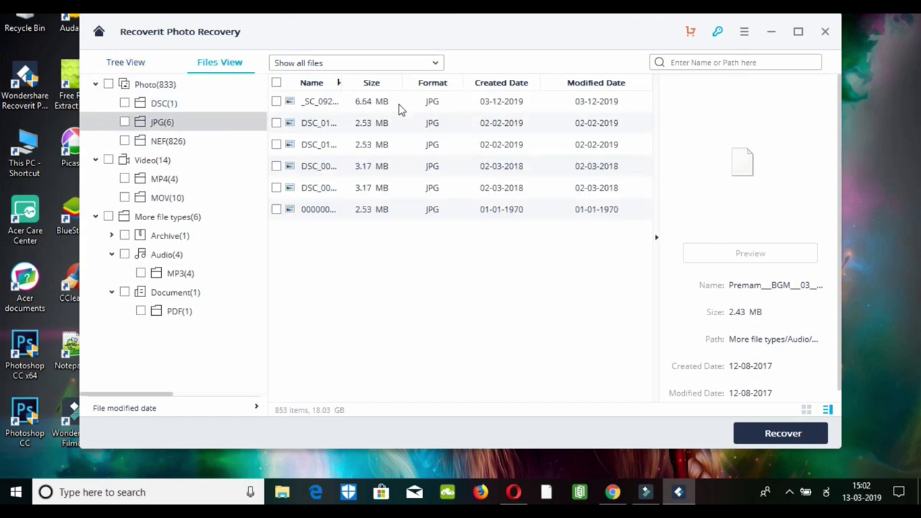
left_click(345, 131)
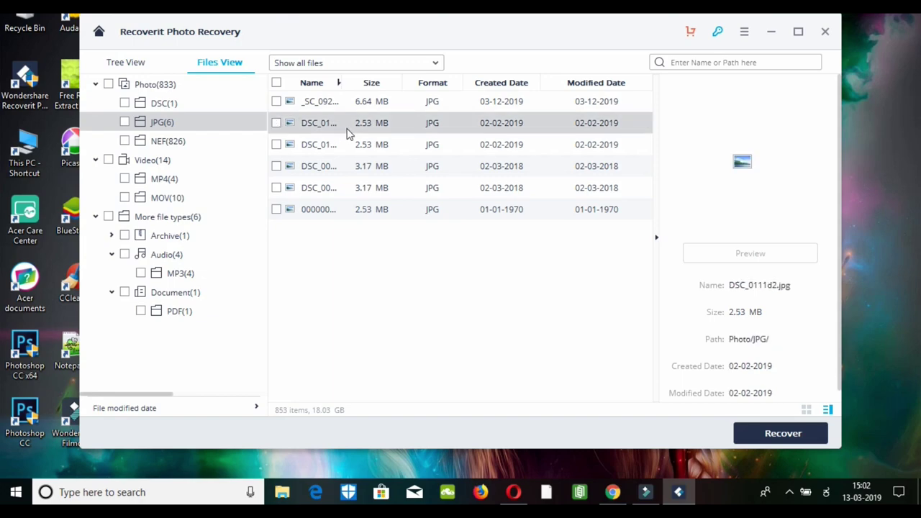
double_click(348, 133)
left_click(617, 88)
left_click(275, 123)
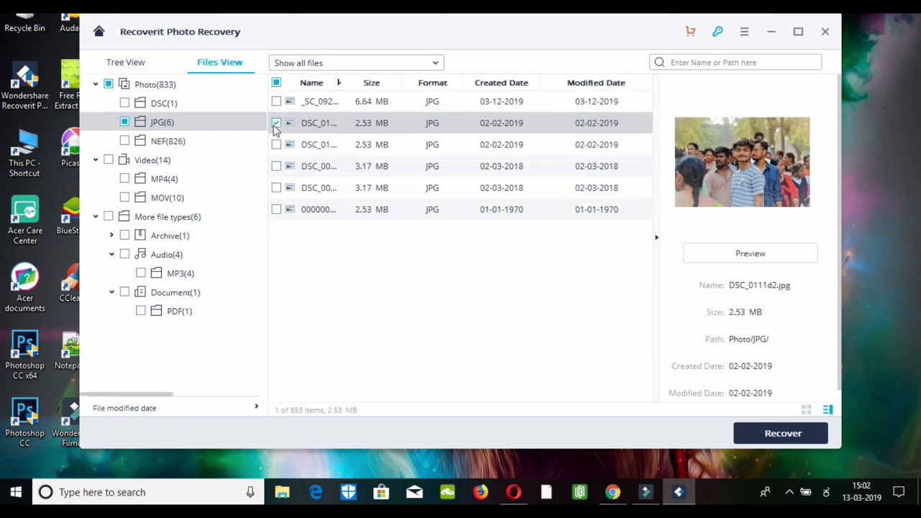
Step: Mark the 12-07-2017 Bangalore video and the trailer channel video among the found MP4 files for recovery
left_click(161, 180)
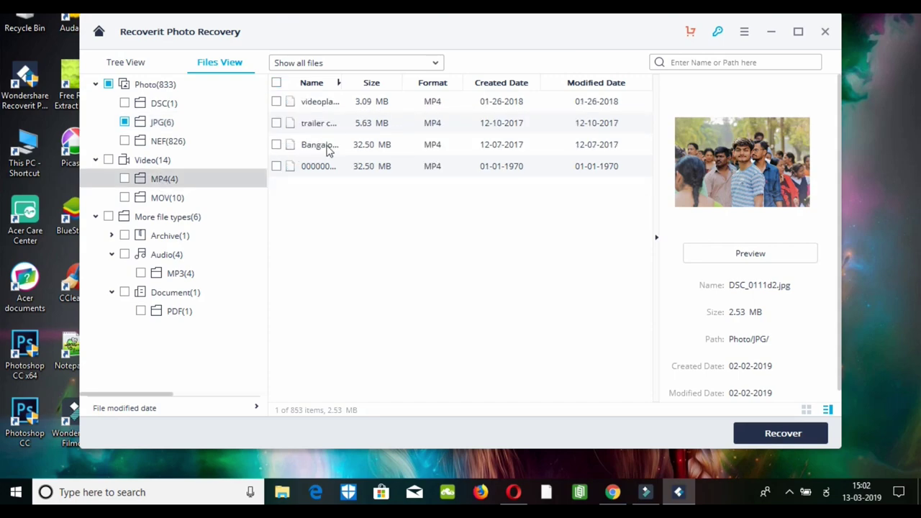
left_click(276, 144)
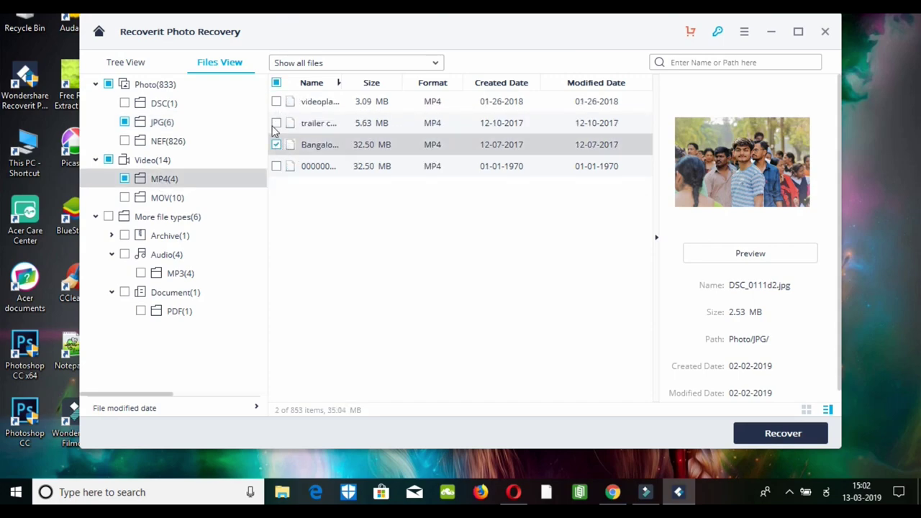
left_click(276, 124)
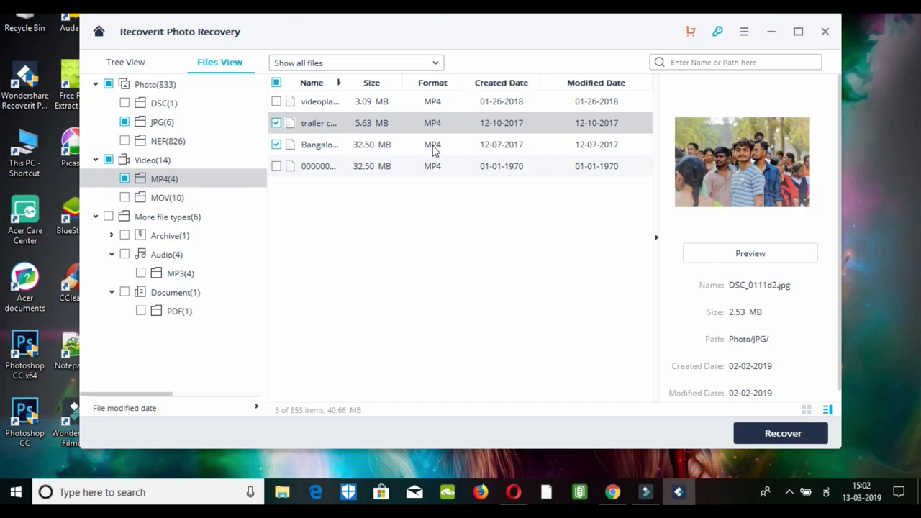
Step: Try to preview the second Premam BGM track among the found MP3 files and mark it for recovery
left_click(181, 274)
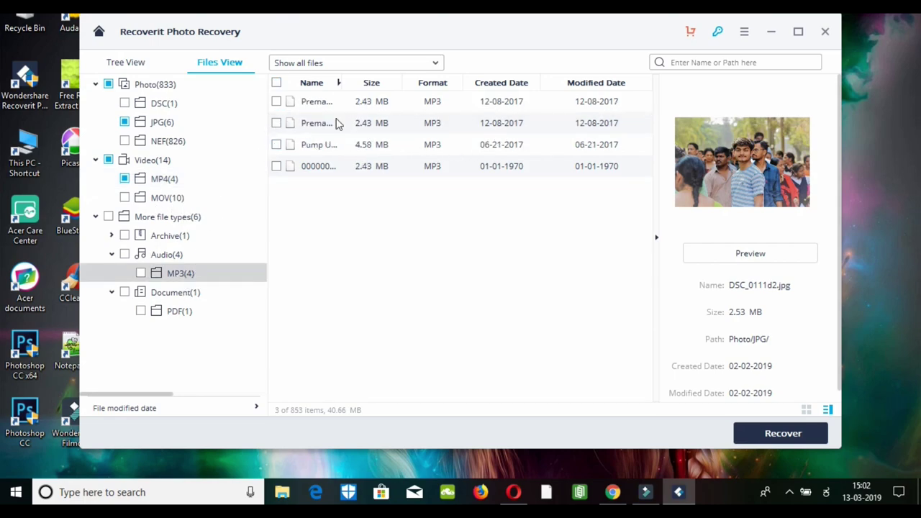
double_click(309, 123)
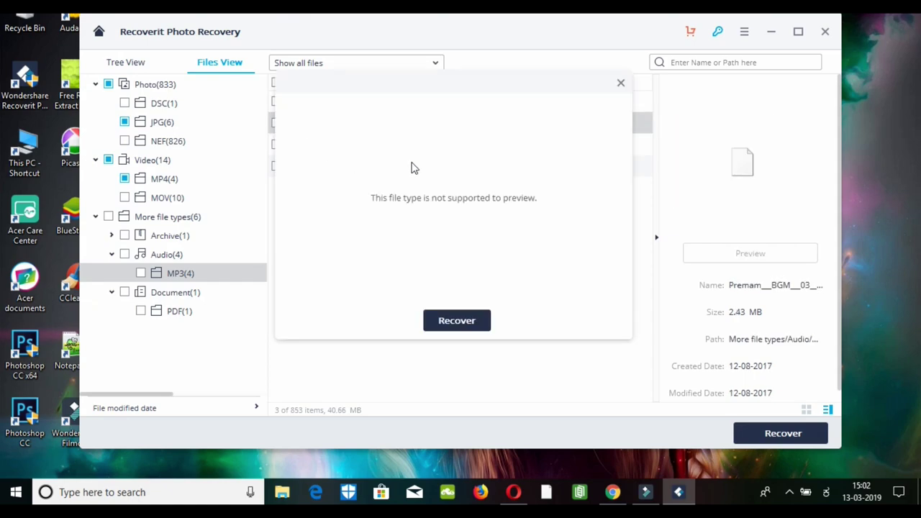
left_click(620, 84)
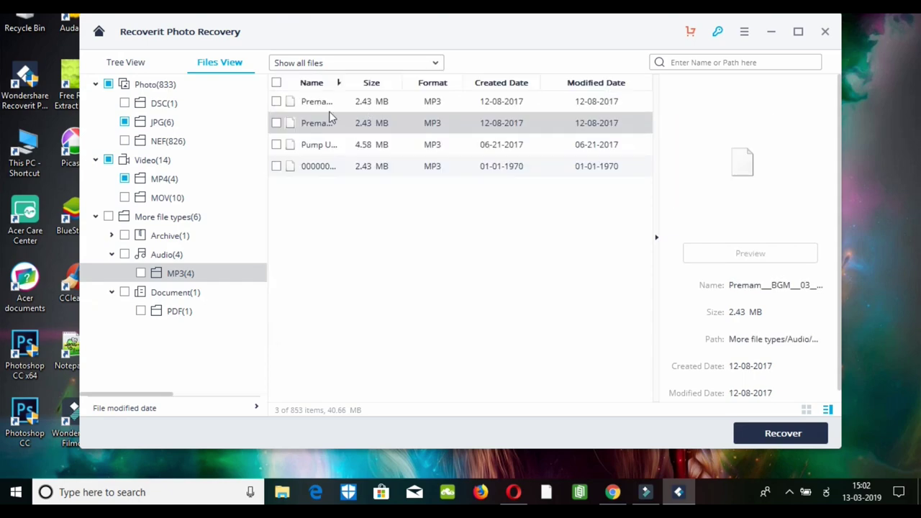
left_click(277, 124)
Step: Recover the marked files with the free version into a "new files" folder inside DCIM/100D5300 on the NIKON D5300 (H:) card, accepting the source partition
left_click(782, 435)
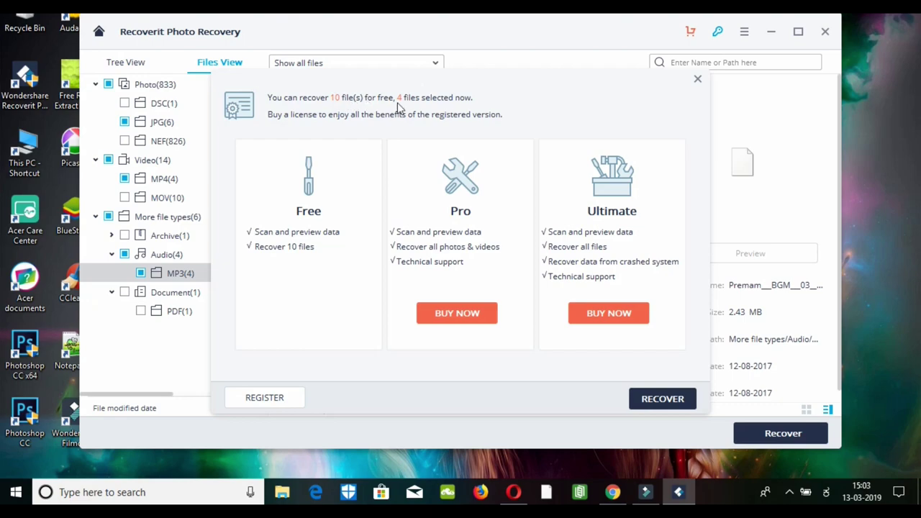
left_click(658, 405)
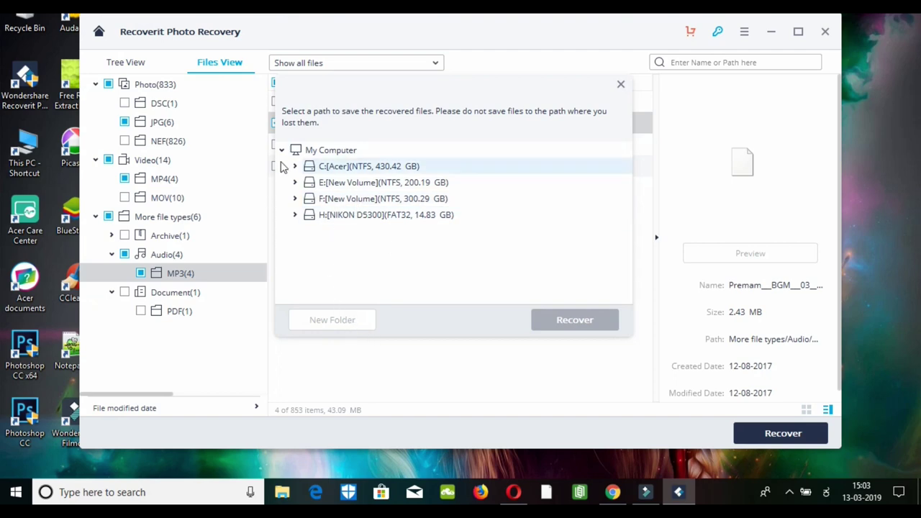
left_click(282, 150)
left_click(282, 149)
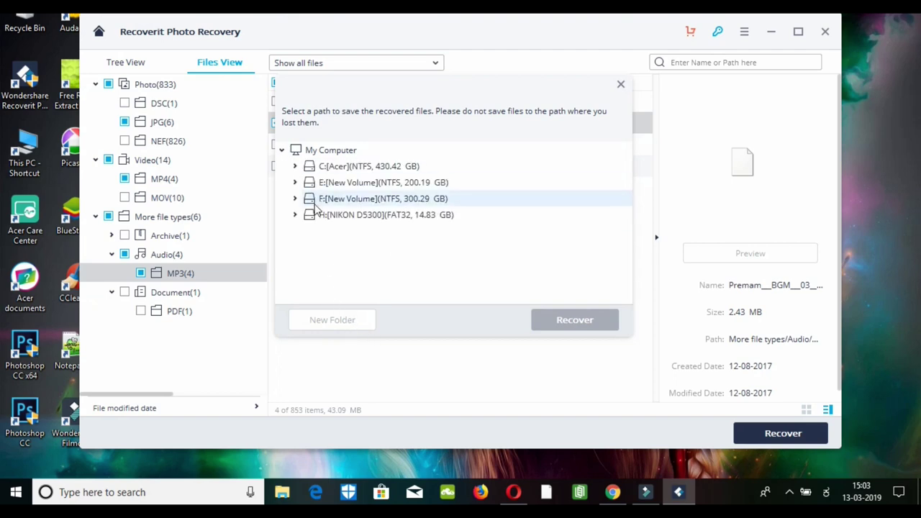
left_click(352, 219)
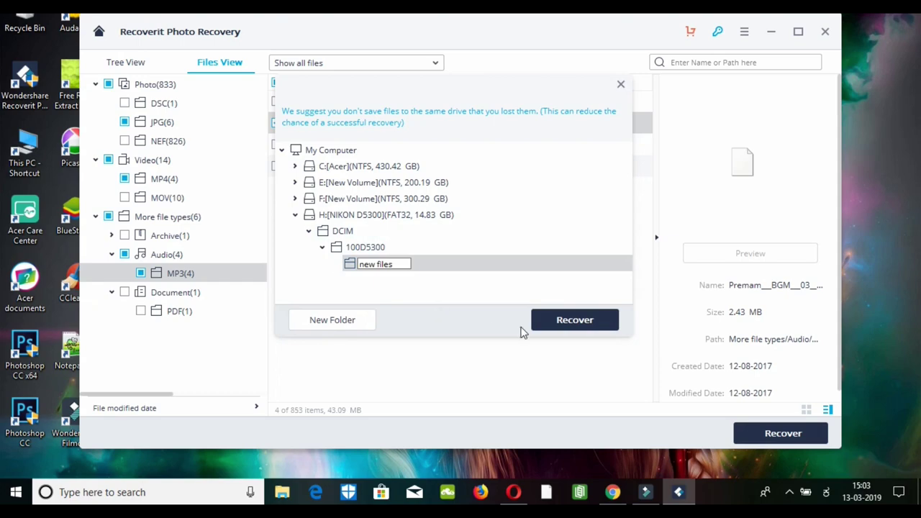
left_click(564, 324)
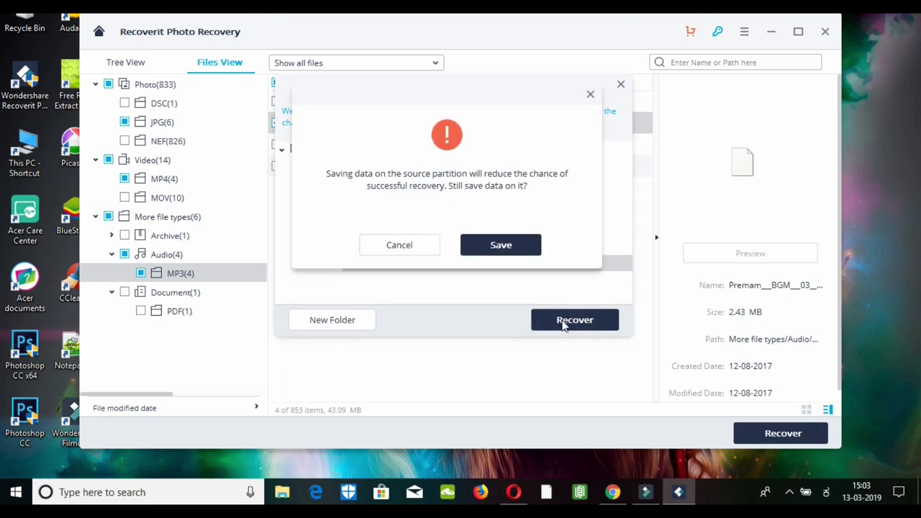
left_click(501, 245)
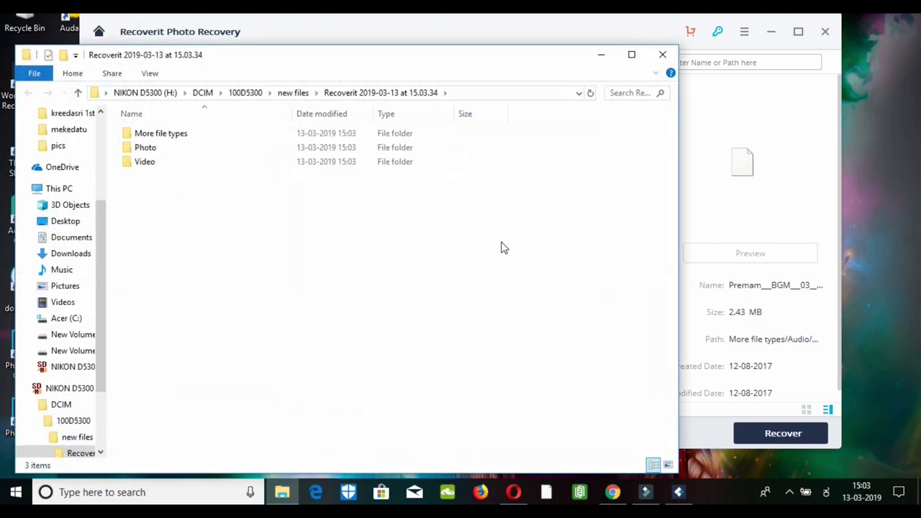
Step: Delete the new.mp4 video from the root of New Volume (F:)
left_click(162, 95)
left_click(95, 94)
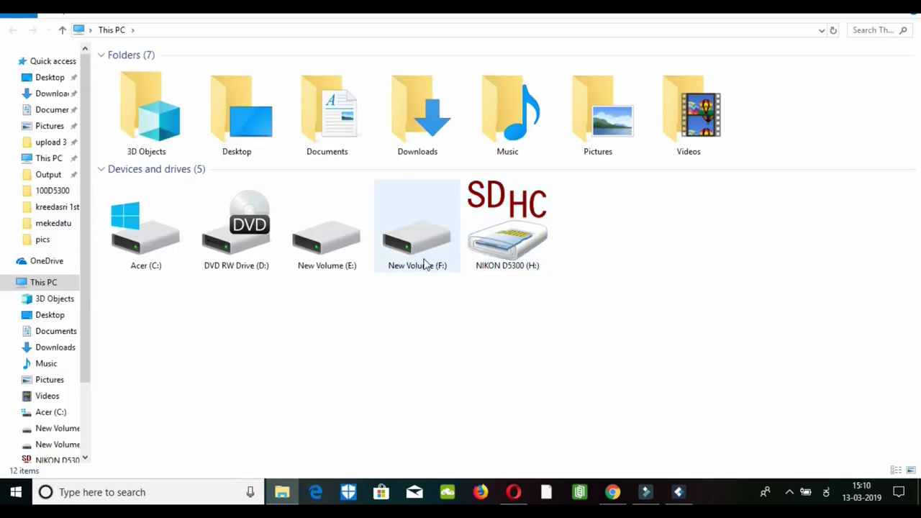
double_click(425, 263)
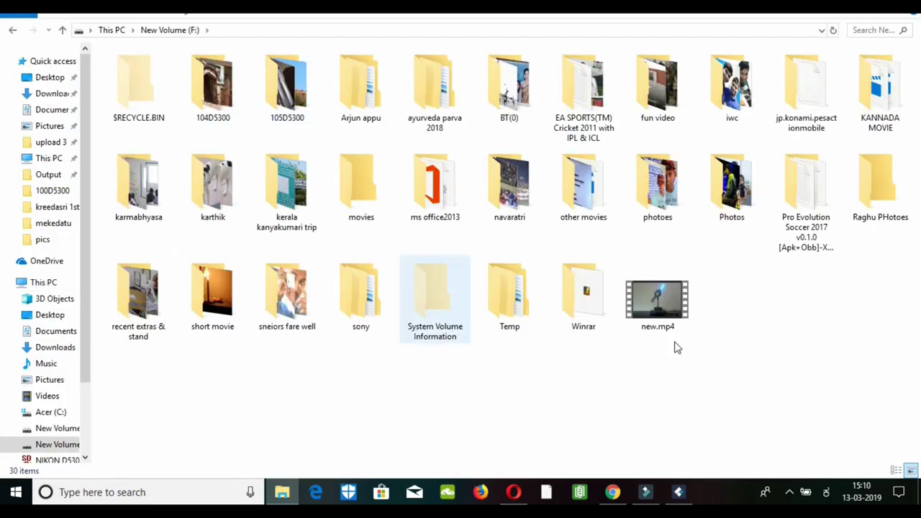
left_click(656, 325)
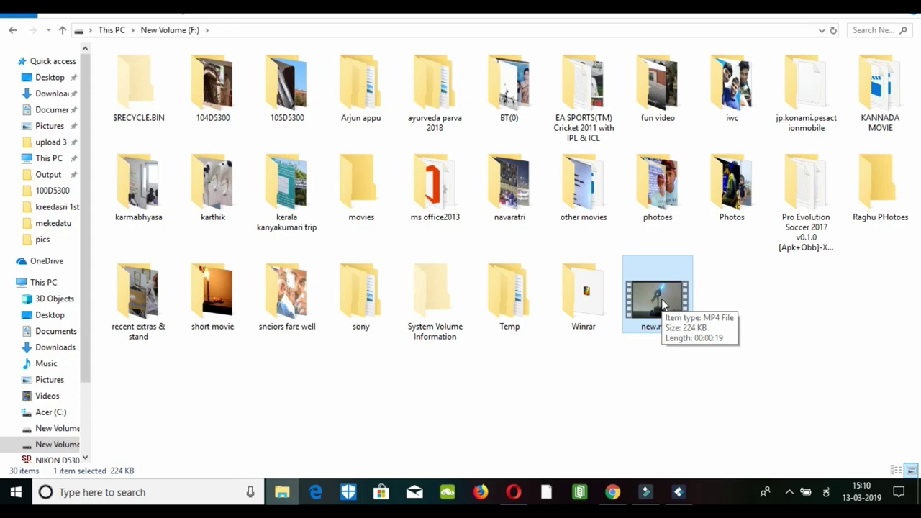
right_click(663, 305)
left_click(660, 319)
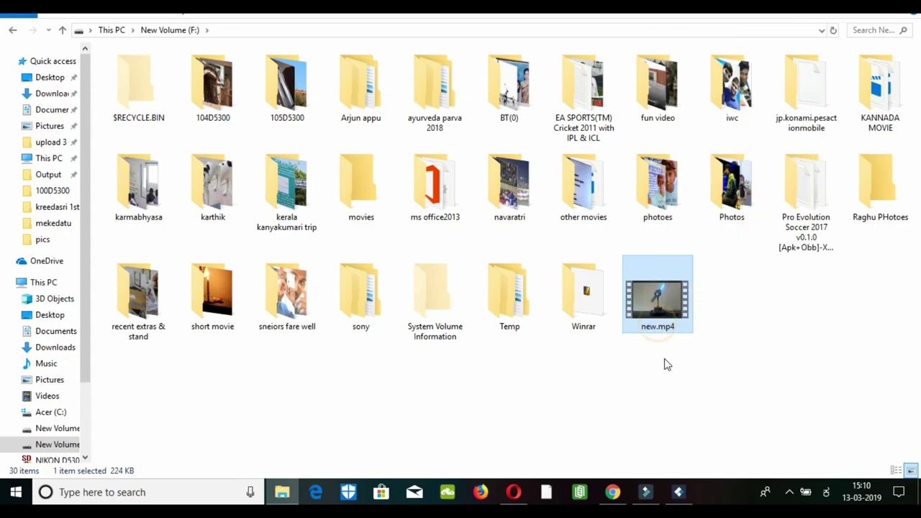
right_click(681, 317)
left_click(714, 258)
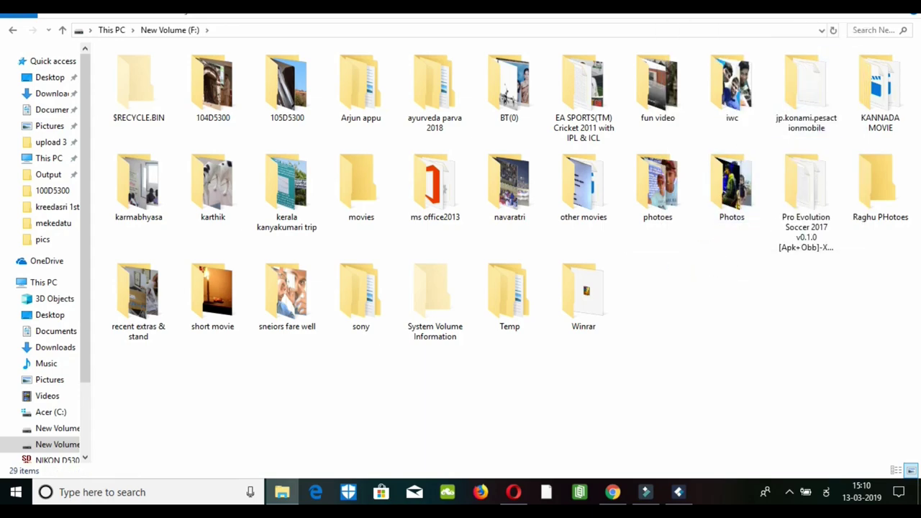
Step: Permanently delete new.mp4 from the Recycle Bin and return to the desktop
key("super+d")
double_click(31, 26)
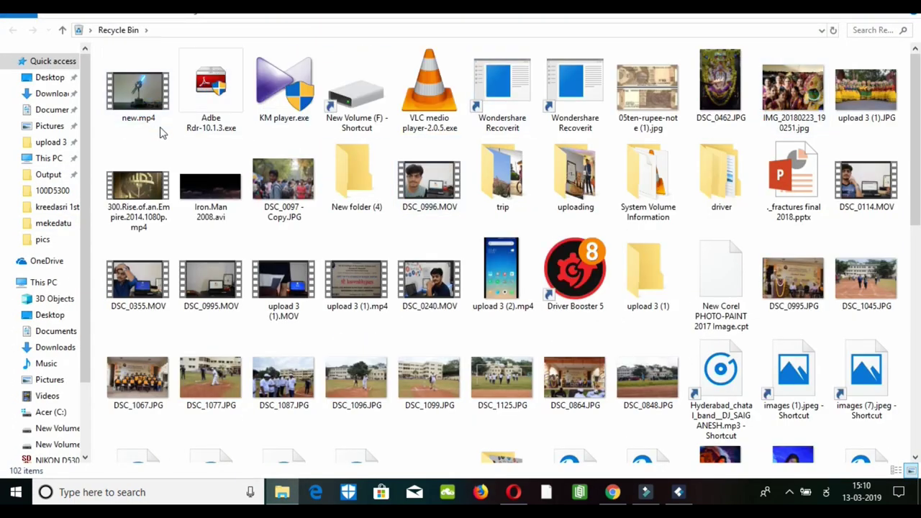
left_click(150, 119)
right_click(165, 118)
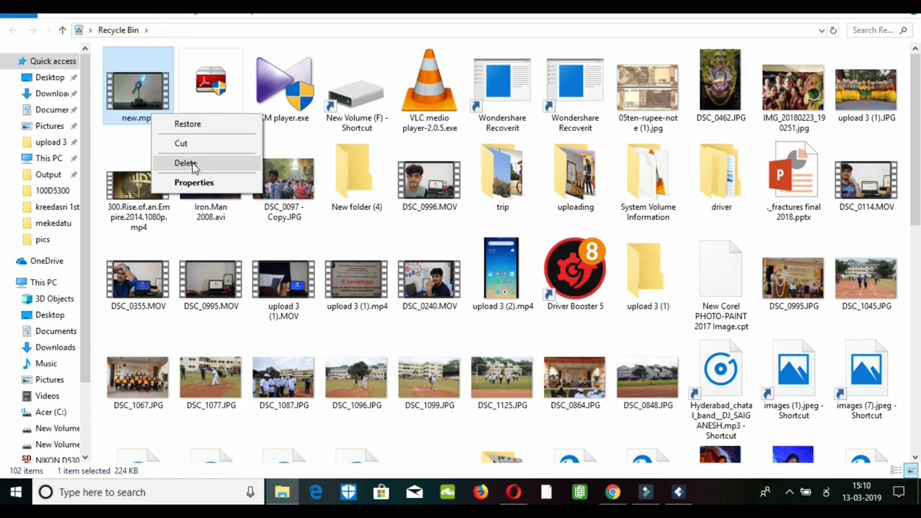
left_click(220, 162)
left_click(513, 279)
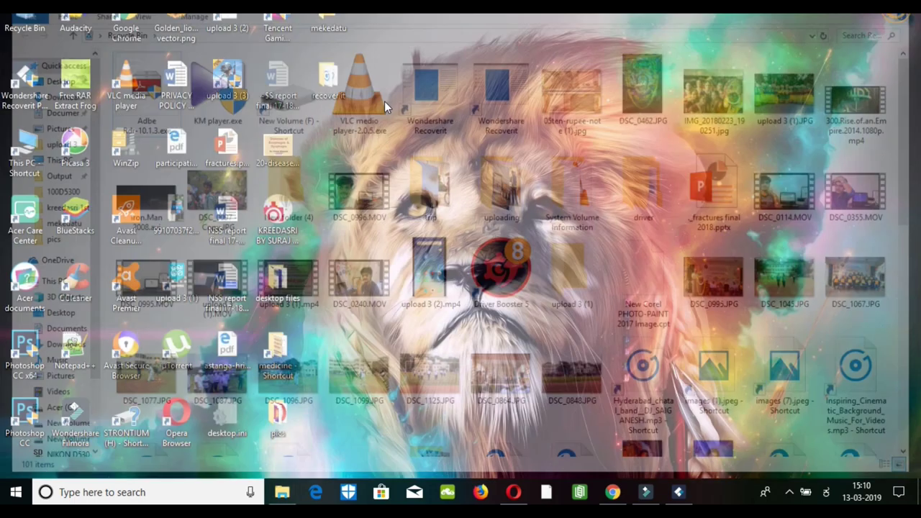
left_click(520, 184)
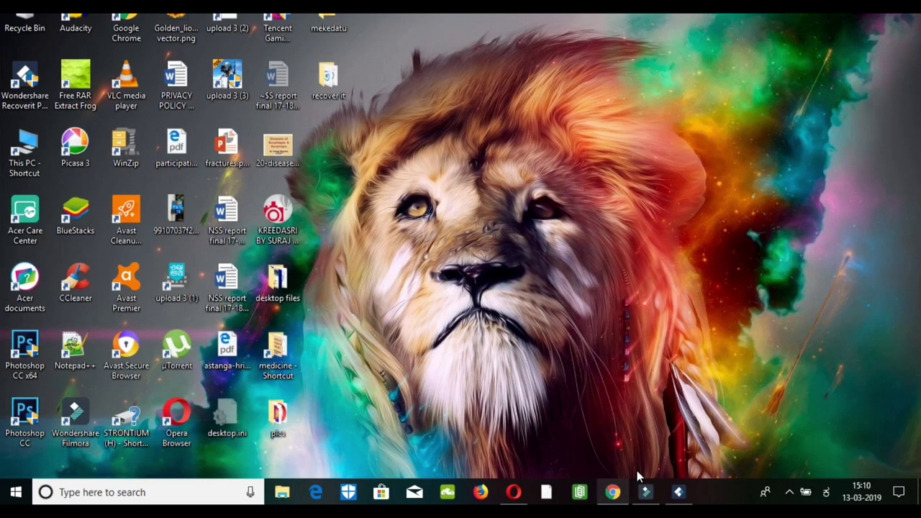
Step: Switch to Recoverit Photo Recovery, run a Recycle Bin Recovery scan, and list the found MP4 videos by file type
left_click(678, 492)
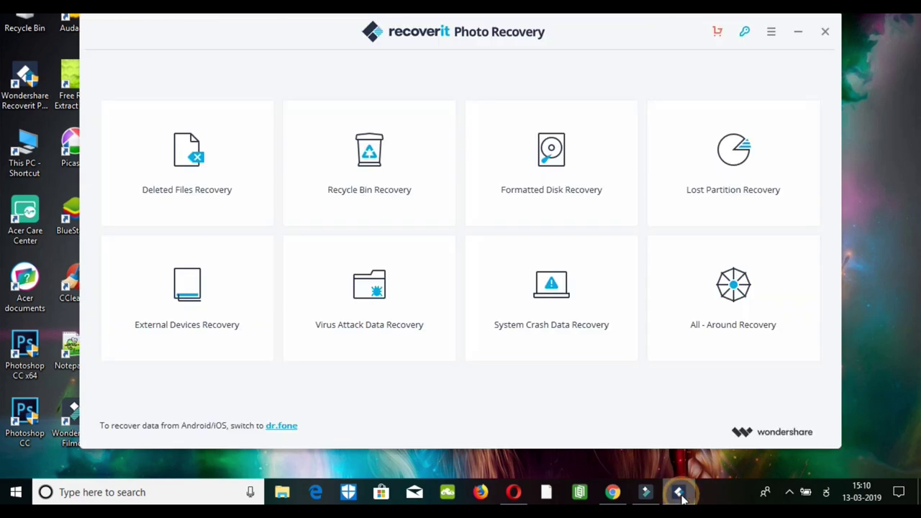
left_click(381, 193)
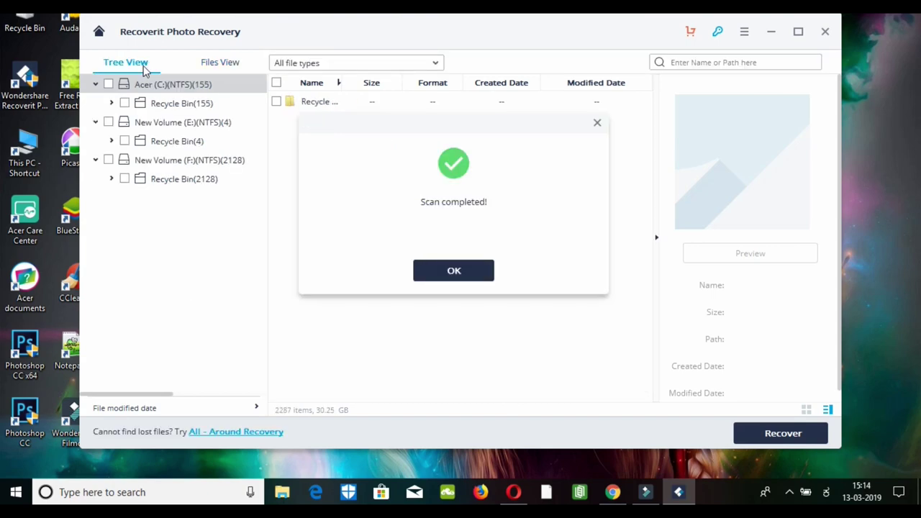
left_click(467, 275)
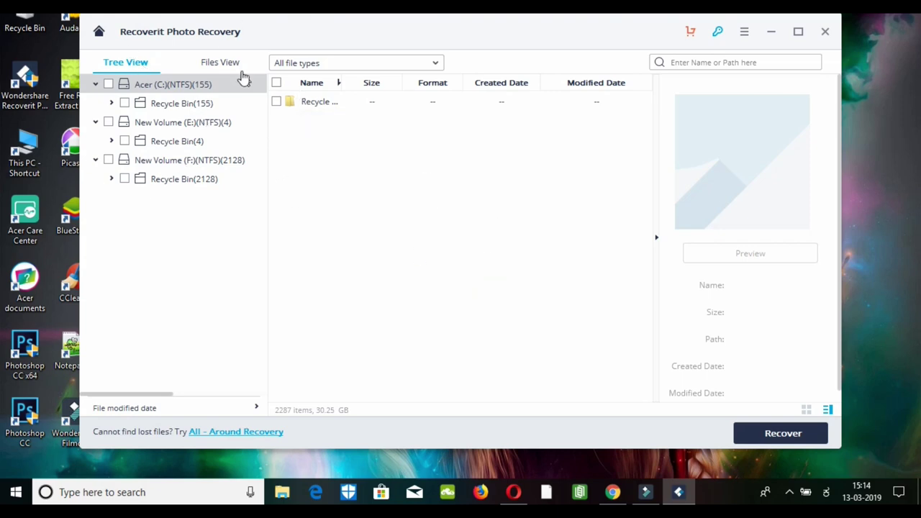
left_click(231, 72)
left_click(167, 258)
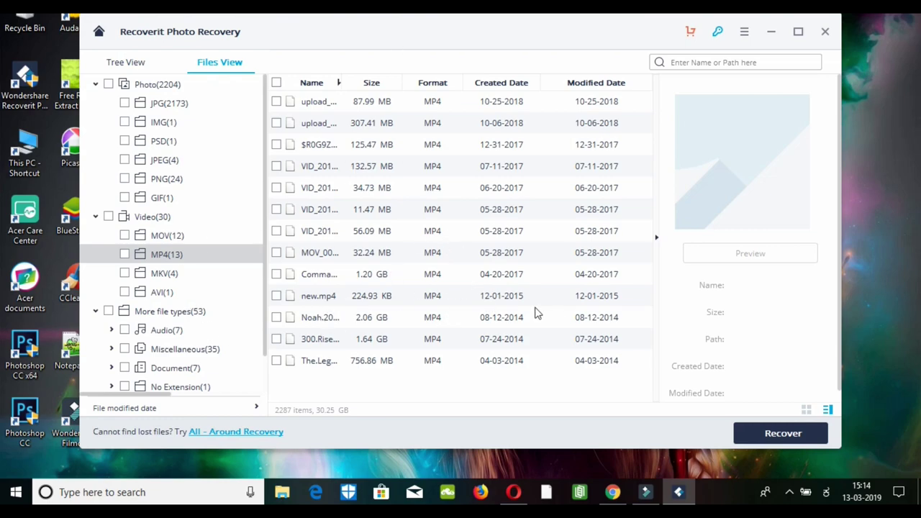
Step: Mark new.mp4 and recover it with the free version to New Volume (F:), accepting the source partition as the save location
left_click(365, 305)
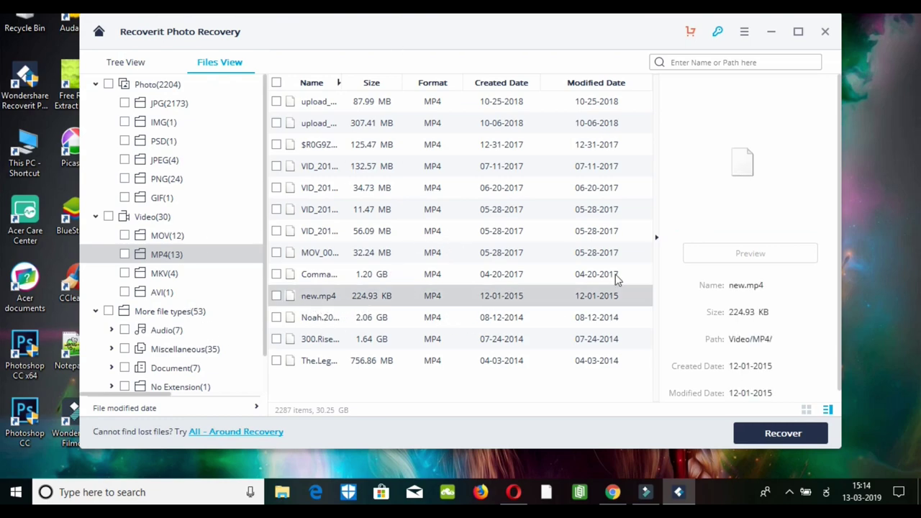
left_click(276, 296)
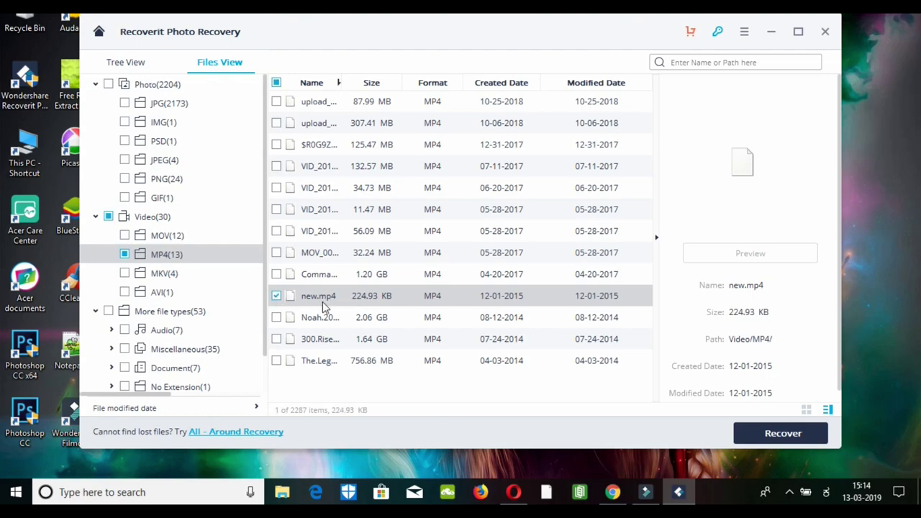
left_click(760, 435)
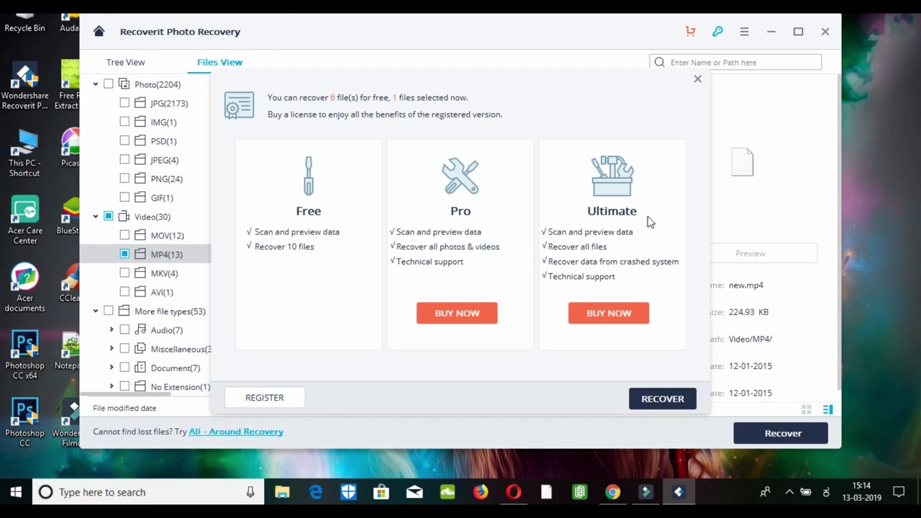
left_click(660, 398)
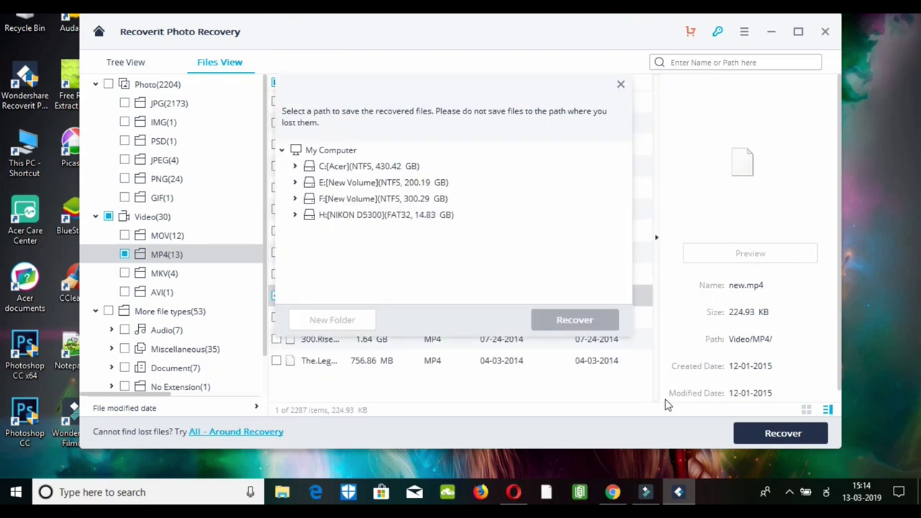
left_click(295, 204)
double_click(331, 201)
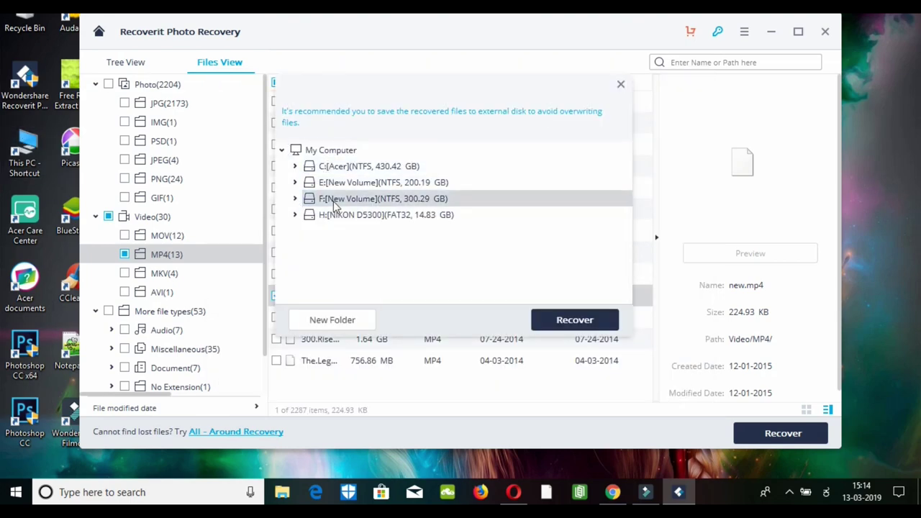
left_click(569, 326)
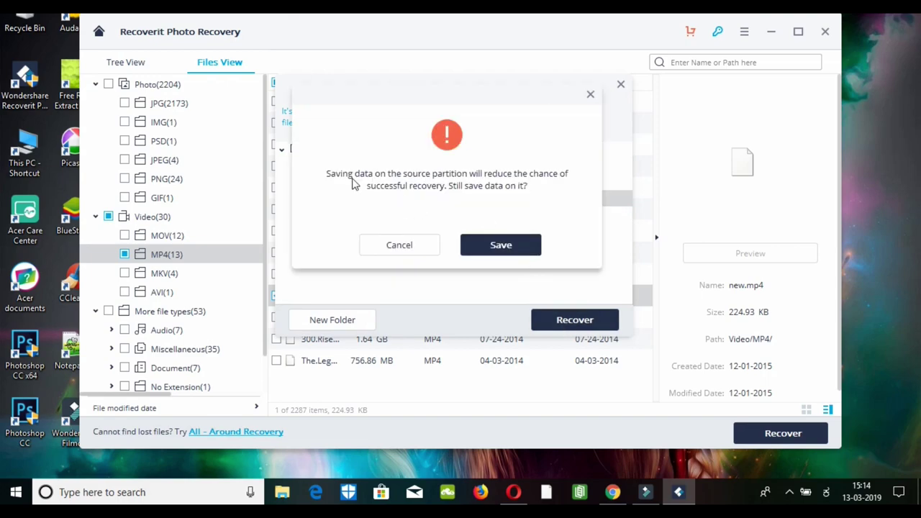
left_click(499, 245)
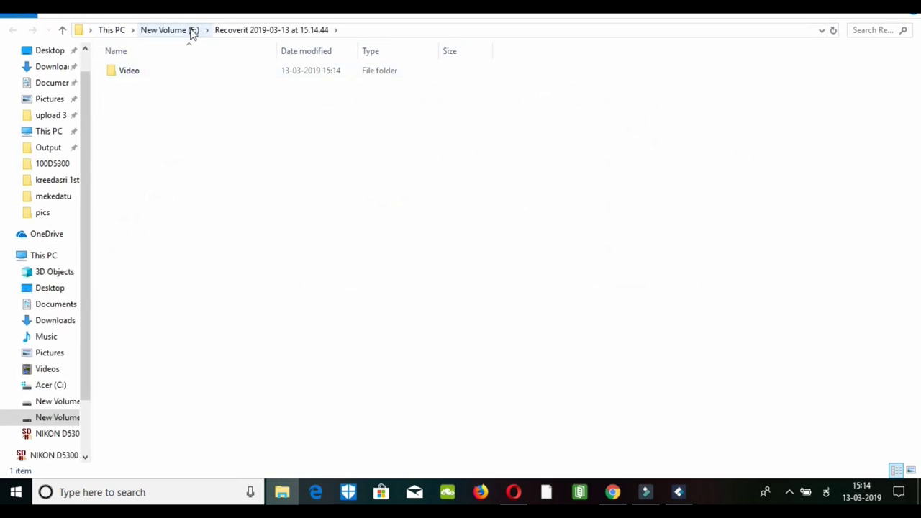
Step: Find the new Recoverit folder on New Volume (F:), play the recovered video from its Video folder, and skip ahead in it
left_click(193, 33)
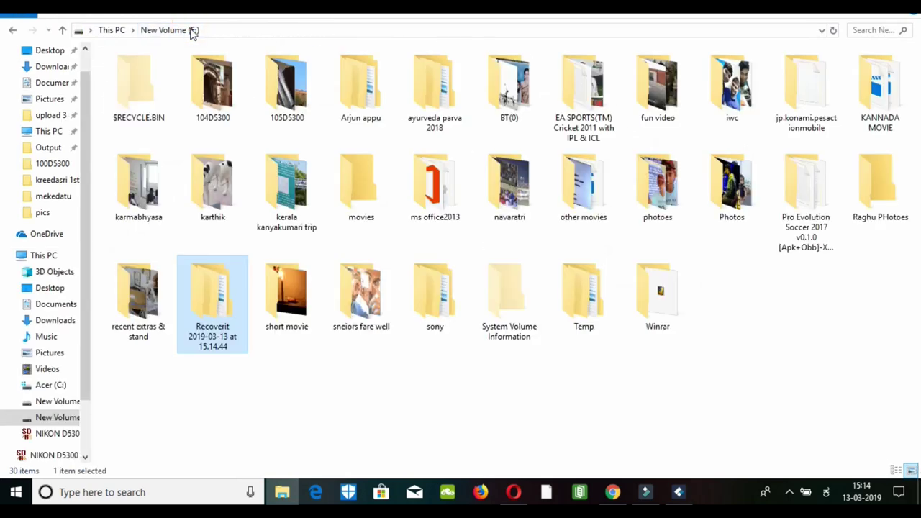
double_click(216, 327)
double_click(158, 72)
double_click(171, 72)
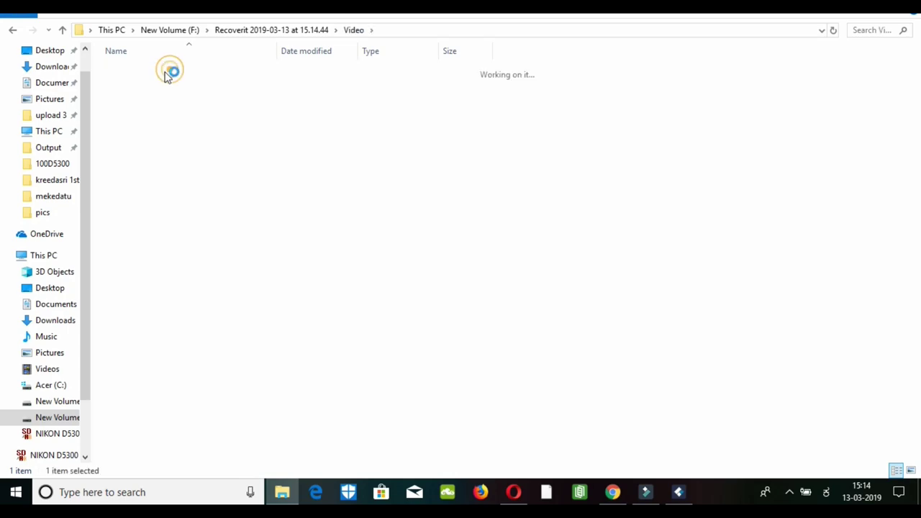
left_click(146, 95)
double_click(148, 98)
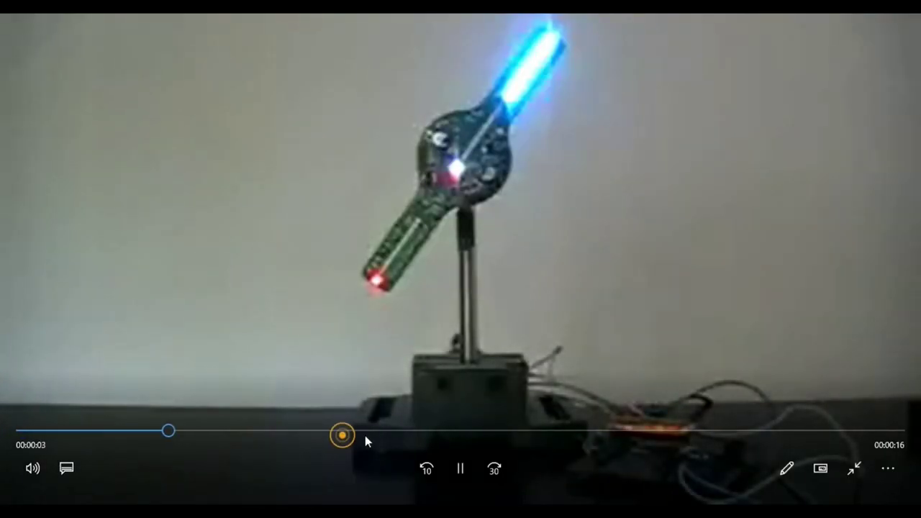
left_click(392, 430)
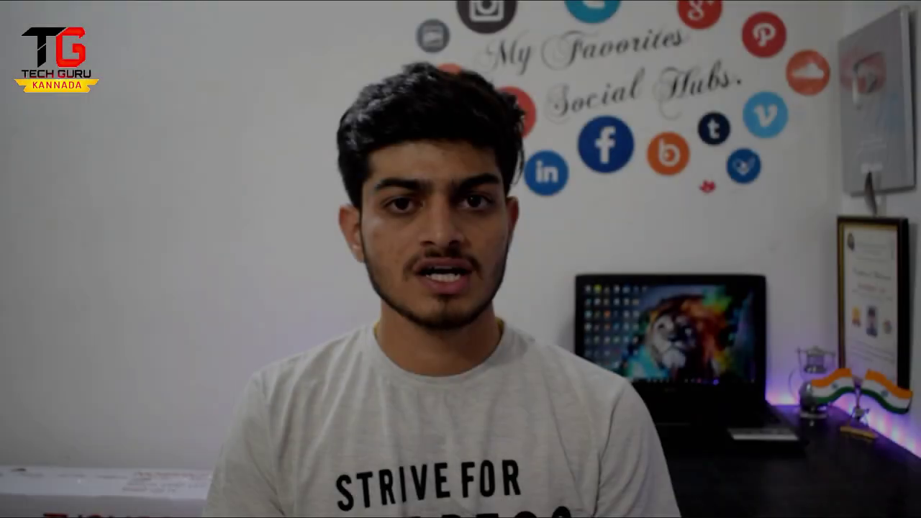